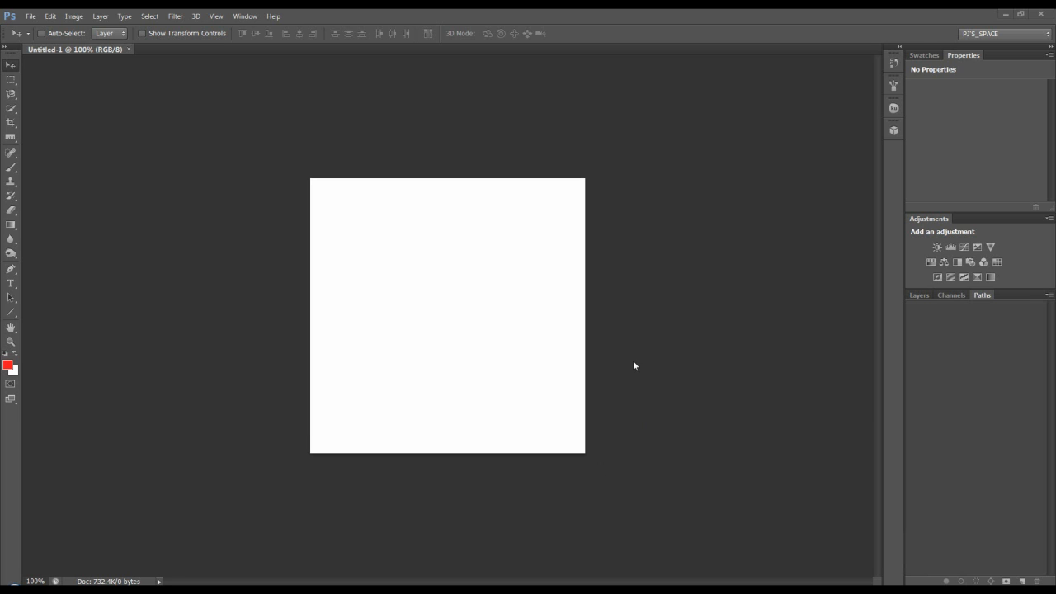
Detach the Layers panel from the dock, float it beside the canvas and lengthen it
click(920, 295)
drag(919, 294, 700, 69)
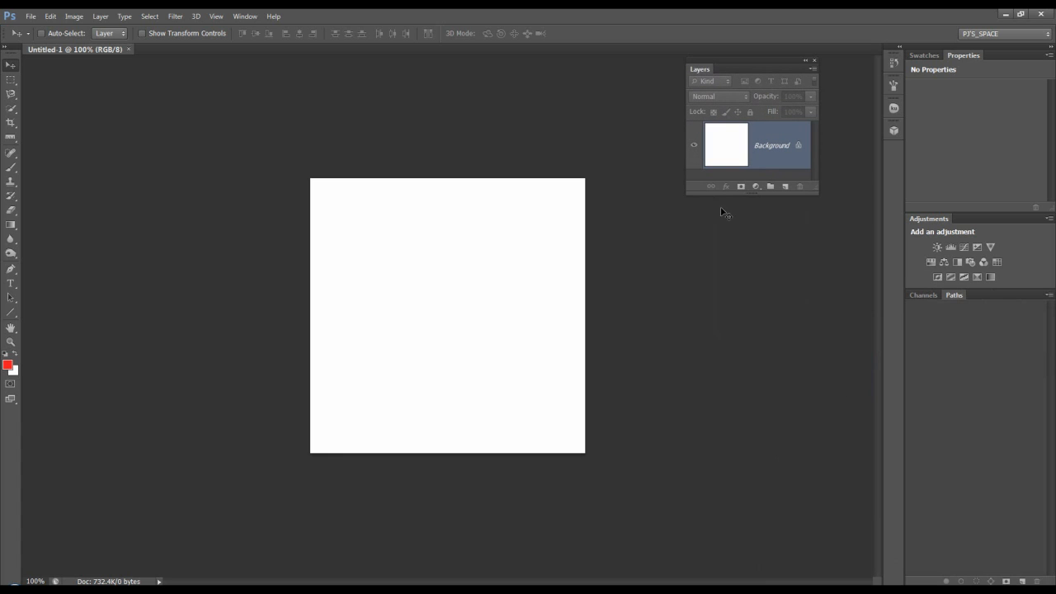
drag(709, 193, 708, 375)
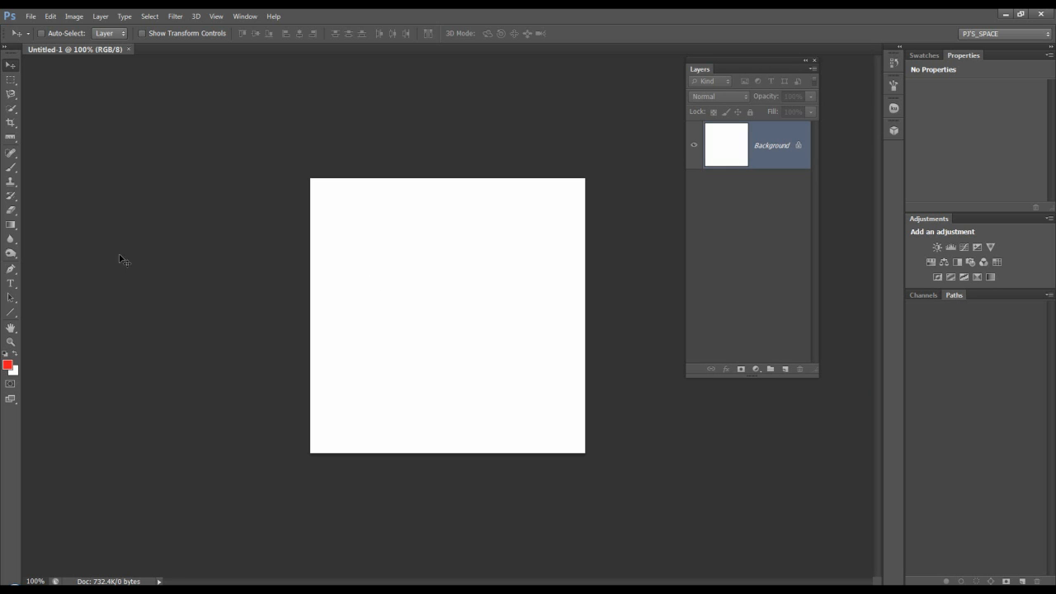
Add three separate red Arial Bold 50 pt text layers to the canvas, reading 1, 2 and 3
click(11, 284)
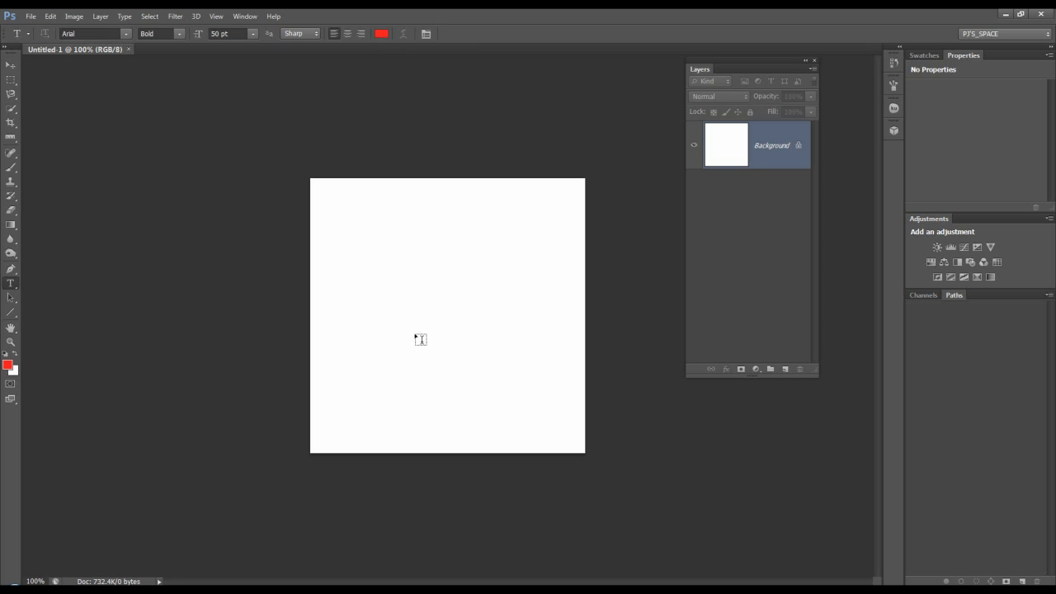
click(393, 290)
text(1)
click(496, 33)
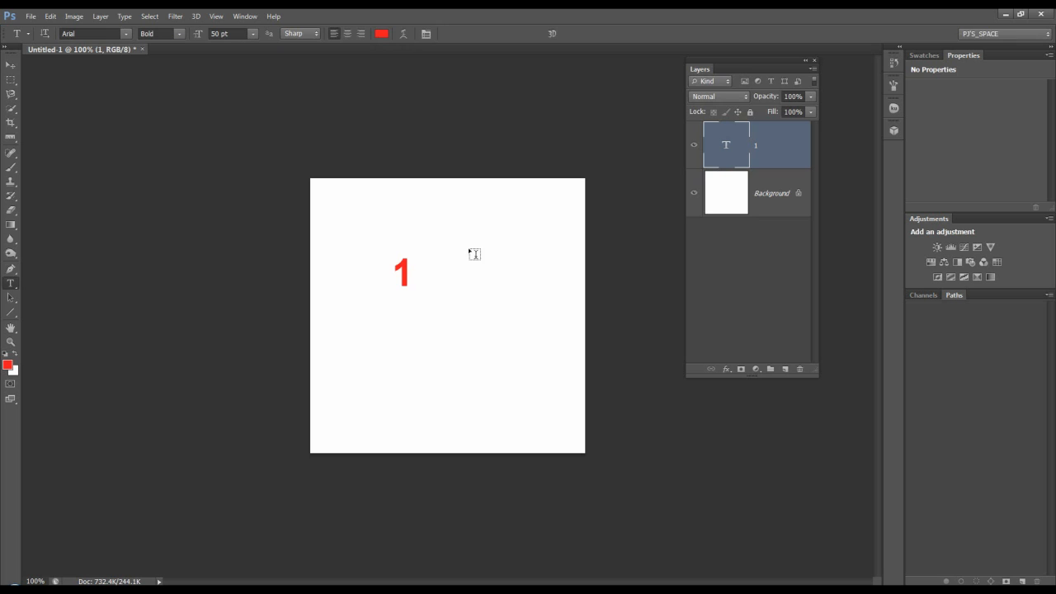
click(434, 321)
text(2)
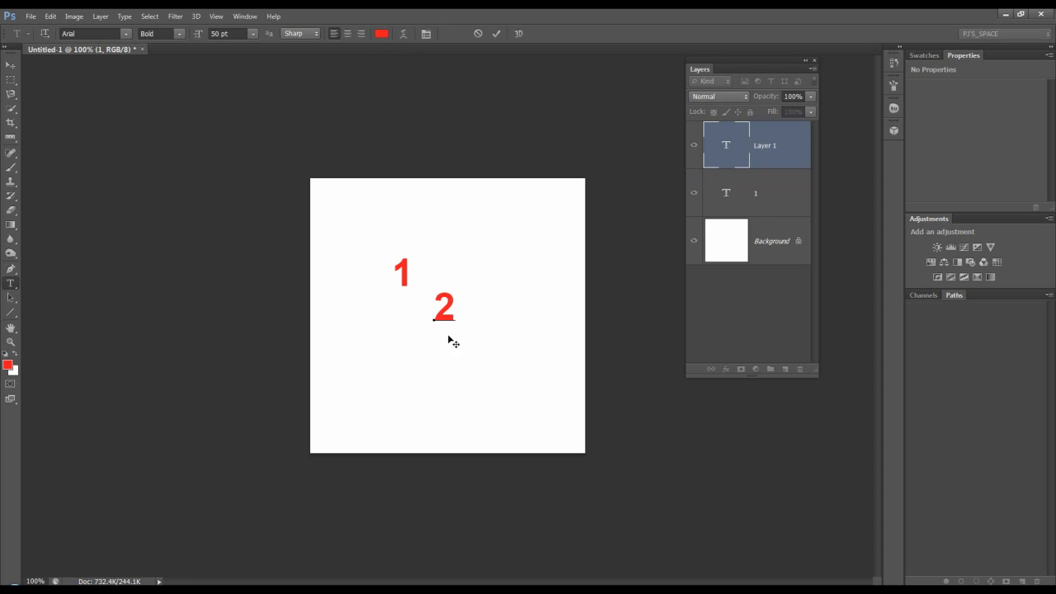
key(ctrl+Return)
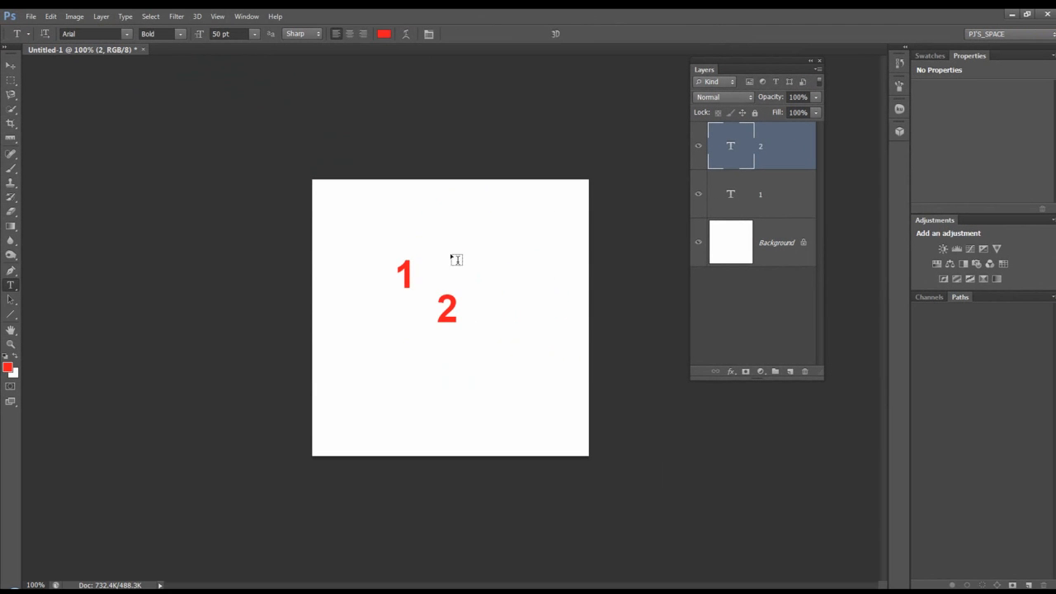
click(496, 233)
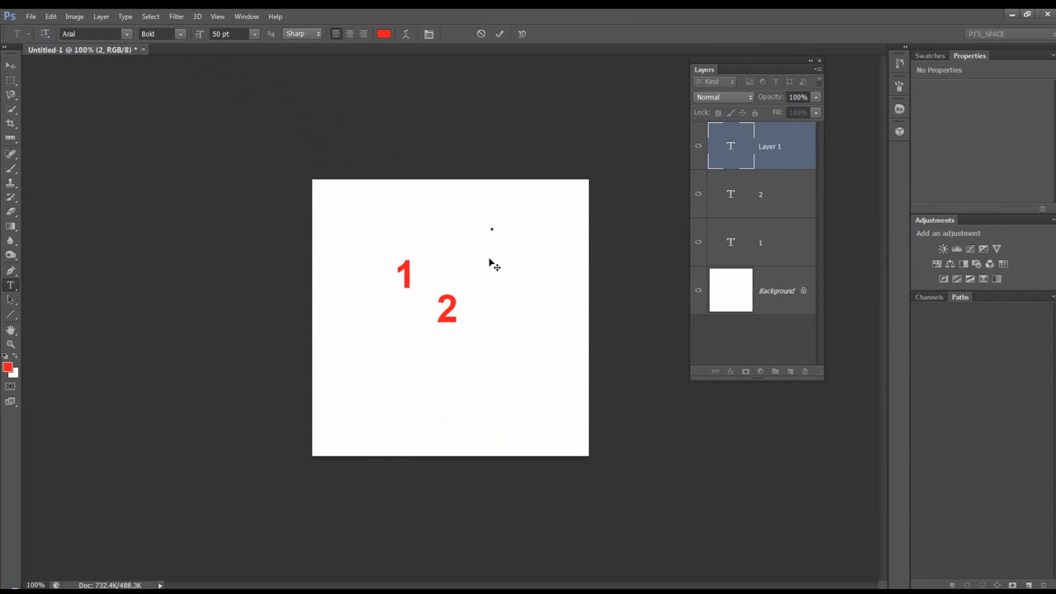
text(3)
key(ctrl+Return)
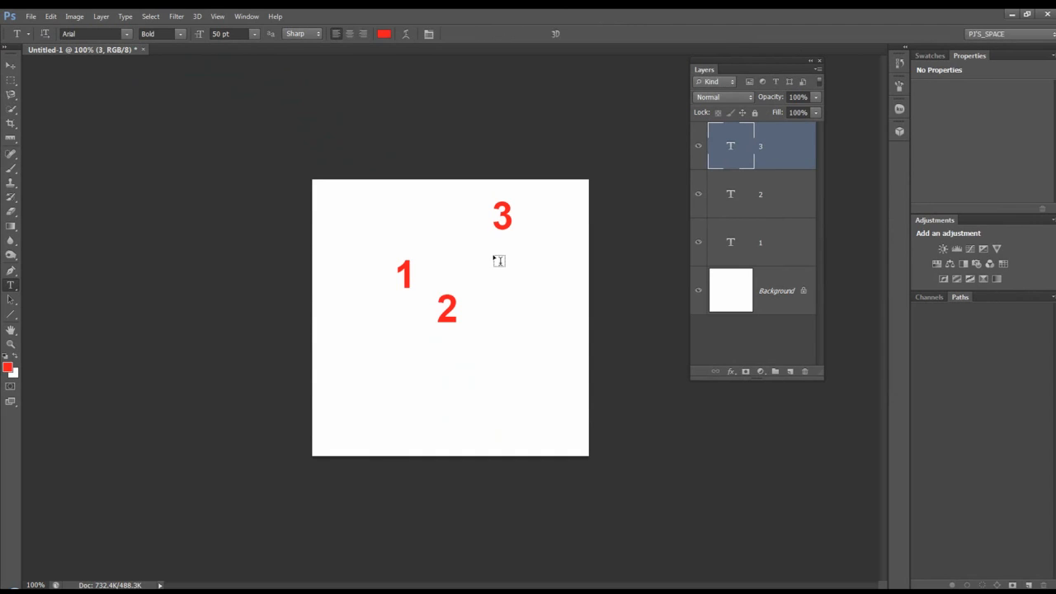
Move the 2 and 3 into a rough row beside the 1 and scale all three text layers together to about 266%
click(11, 64)
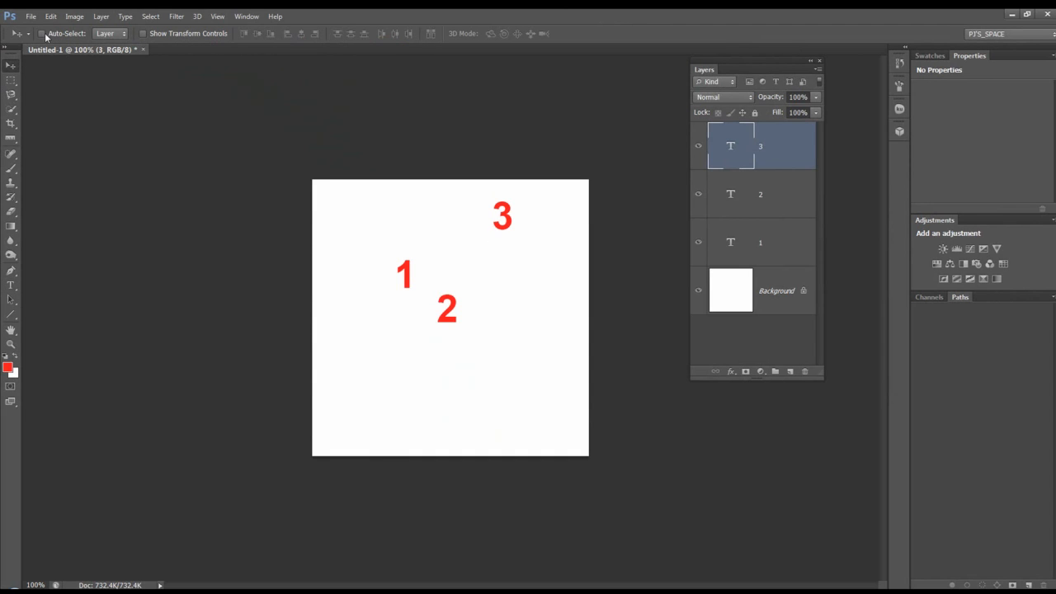
drag(501, 228, 443, 263)
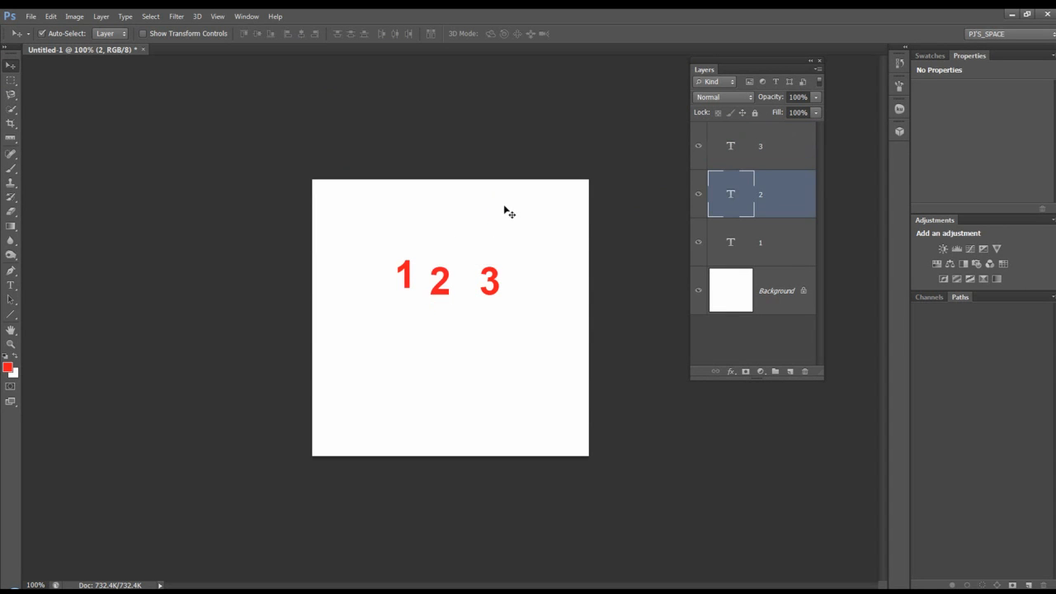
click(753, 153)
shift+click(754, 245)
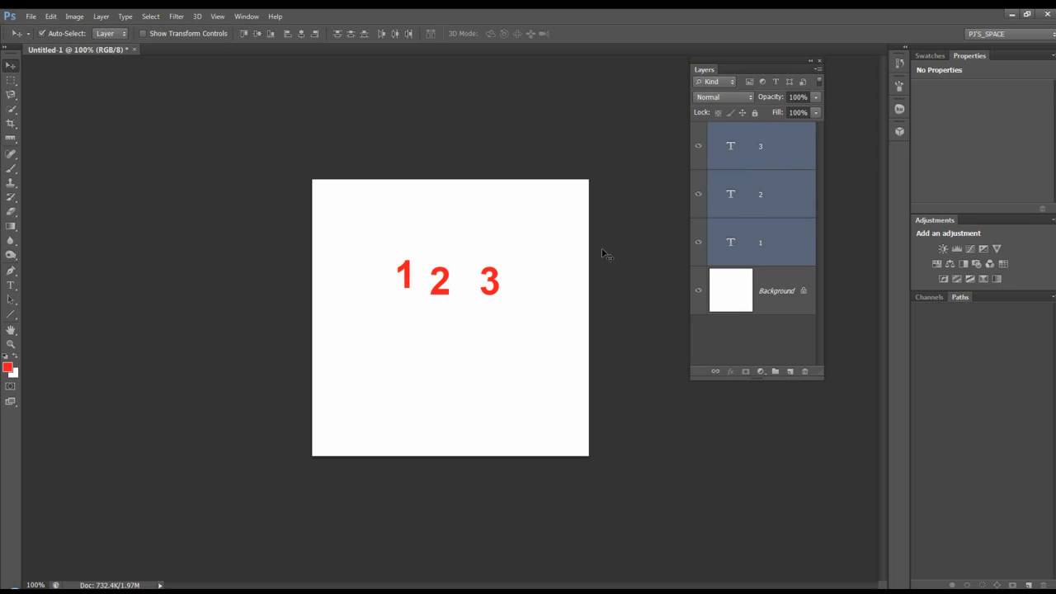
key(ctrl+t)
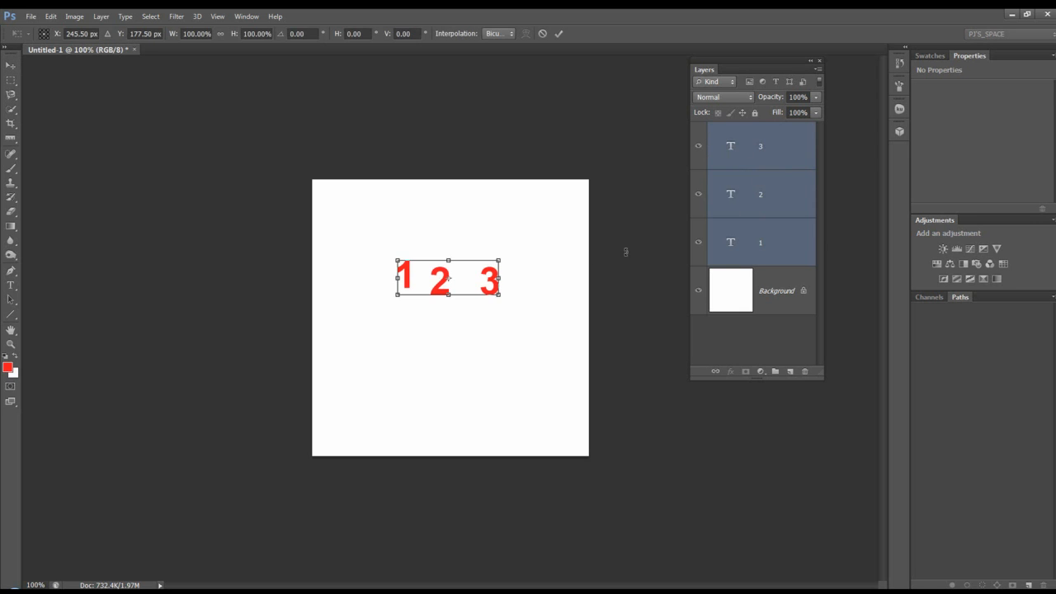
drag(498, 260, 572, 204)
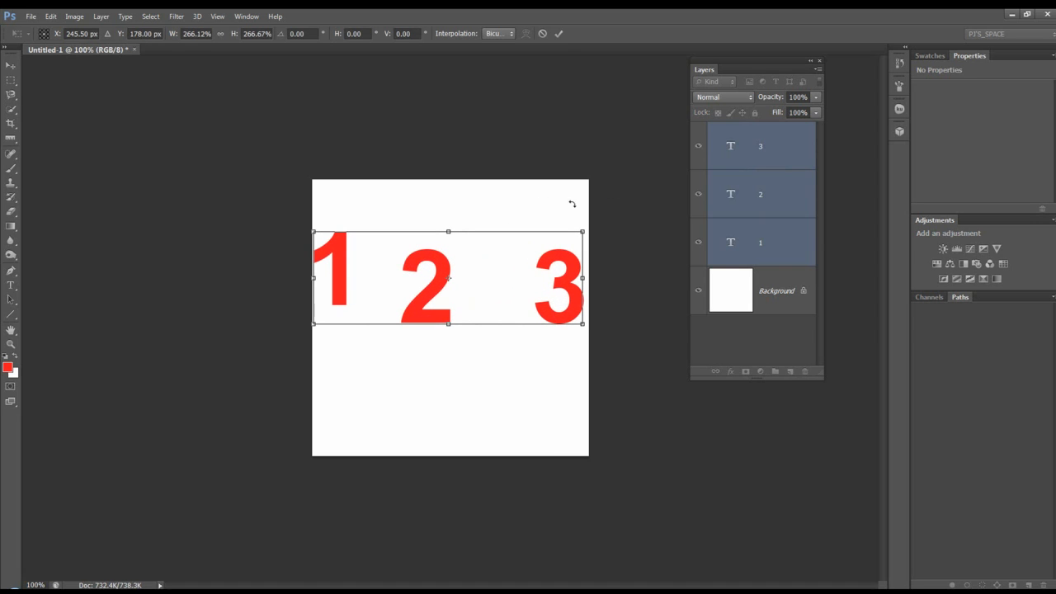
click(561, 34)
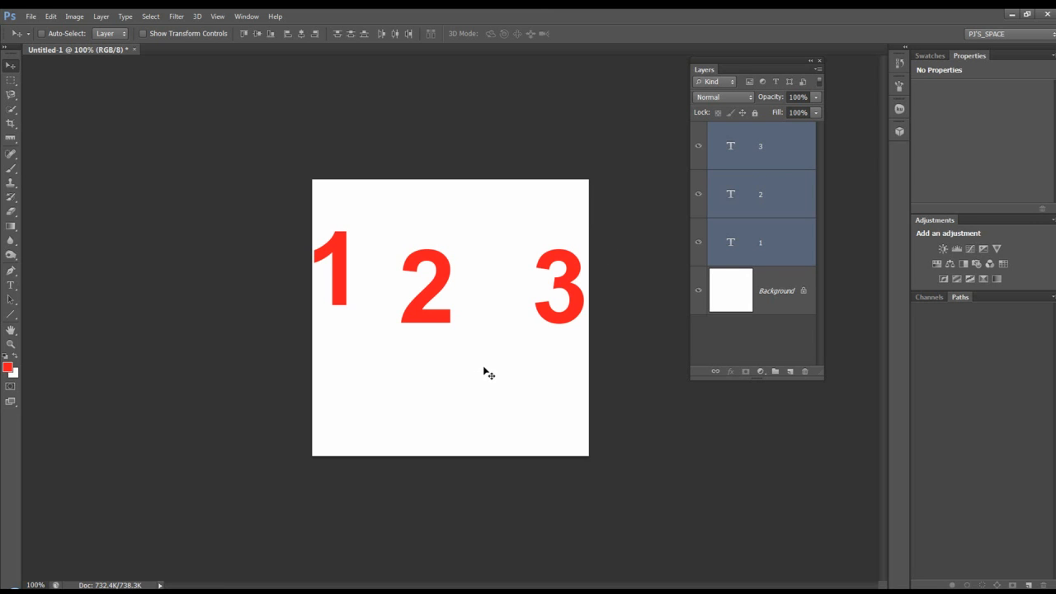
Align the three digits on their vertical and horizontal centers, and hide text layers 2 and 3 with layer 1 selected
click(257, 36)
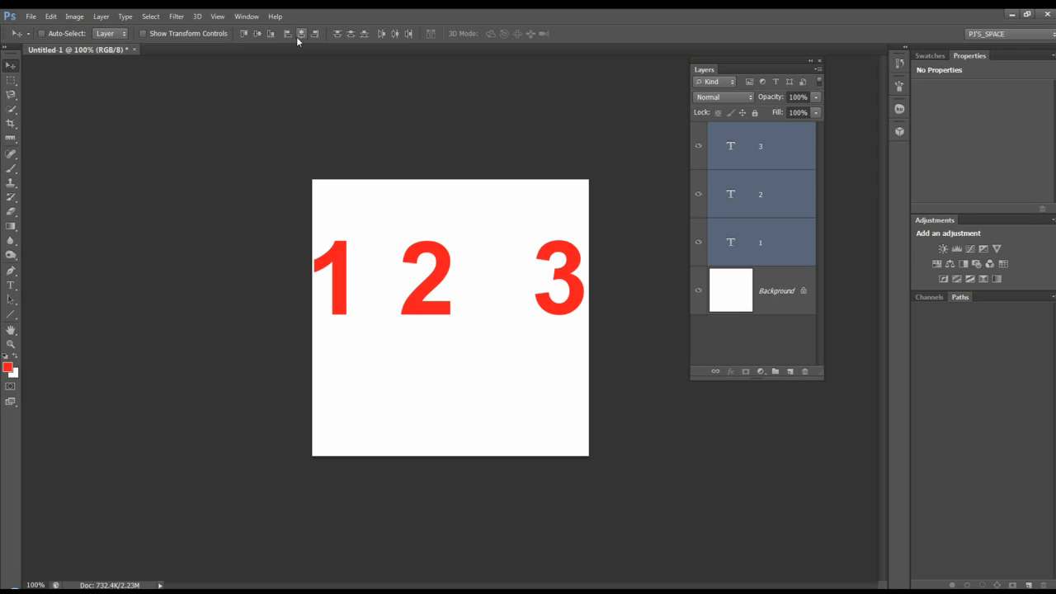
click(298, 35)
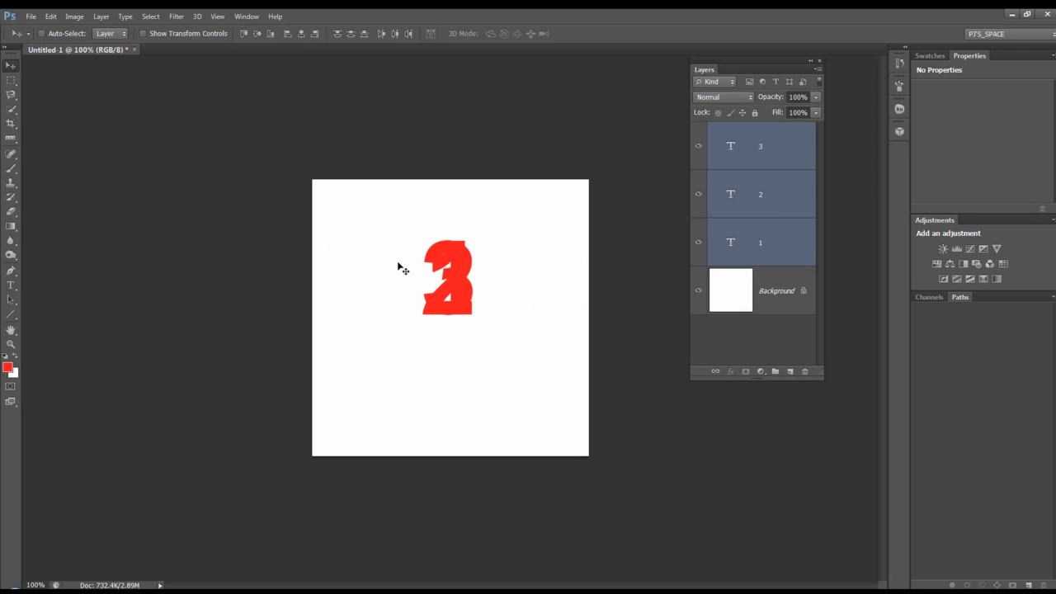
click(745, 247)
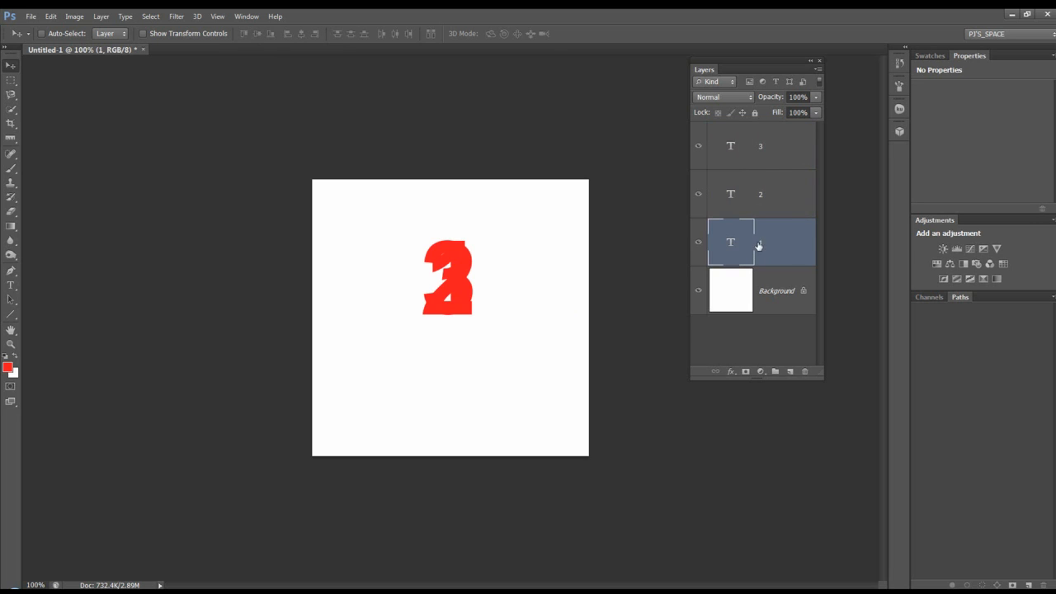
click(698, 195)
click(700, 147)
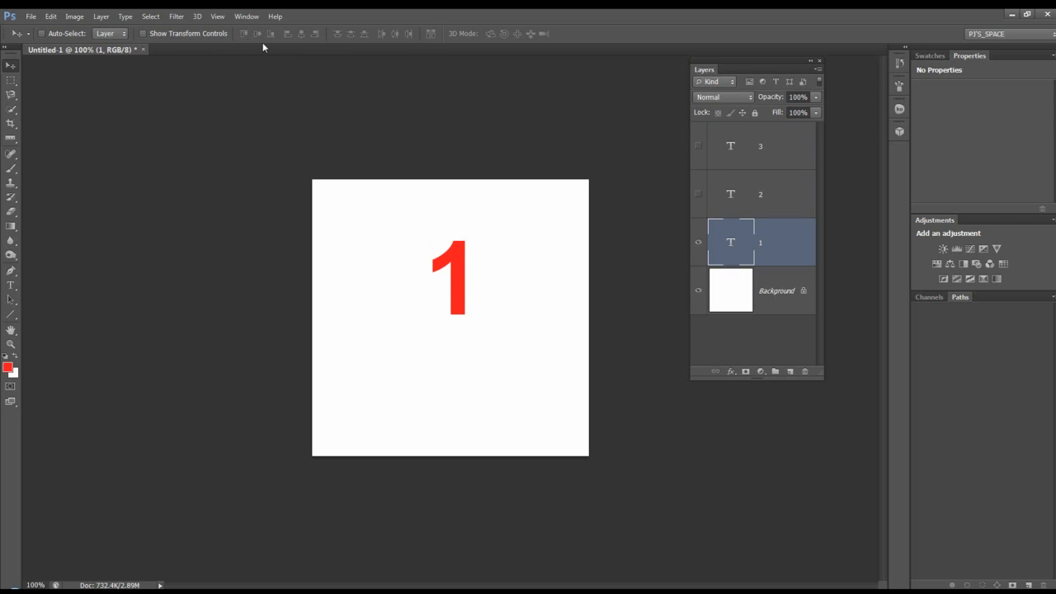
Show the Timeline and create a frame animation from the current canvas
click(247, 17)
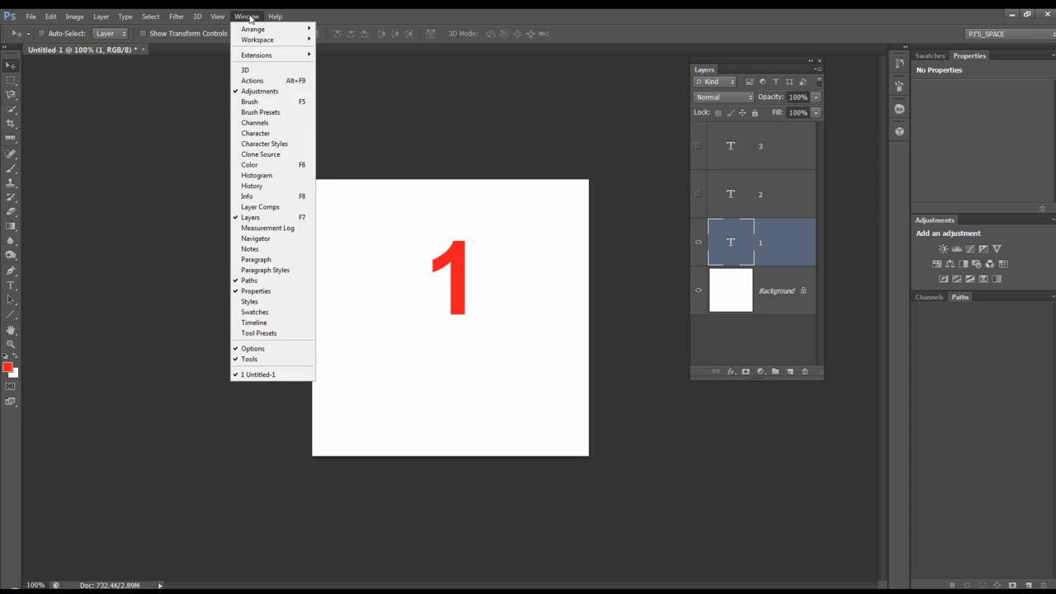
click(263, 322)
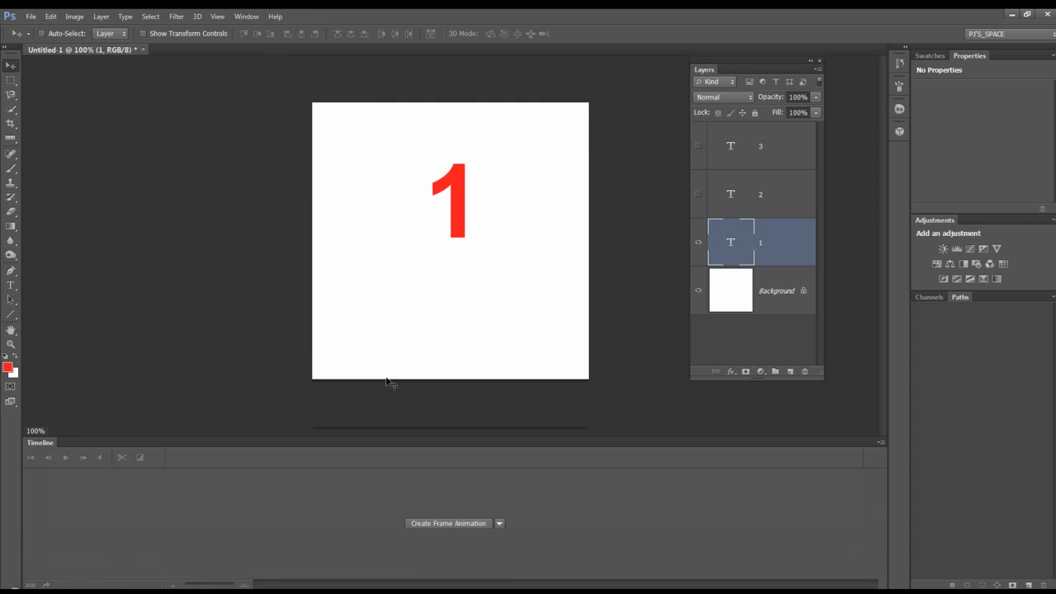
click(465, 524)
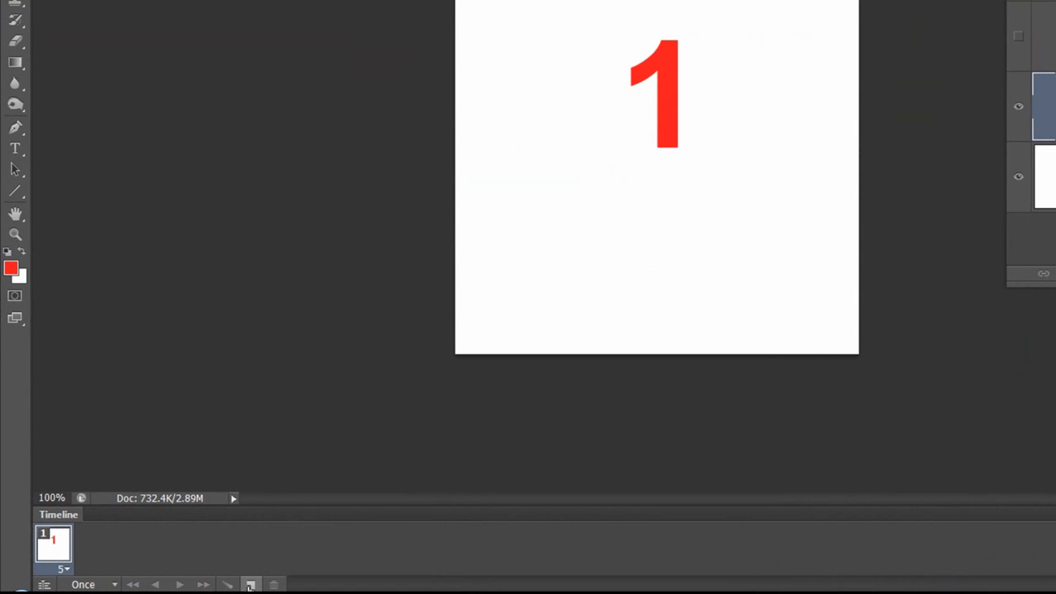
Add a second animation frame that hides text layer 1 and shows text layer 2
click(250, 585)
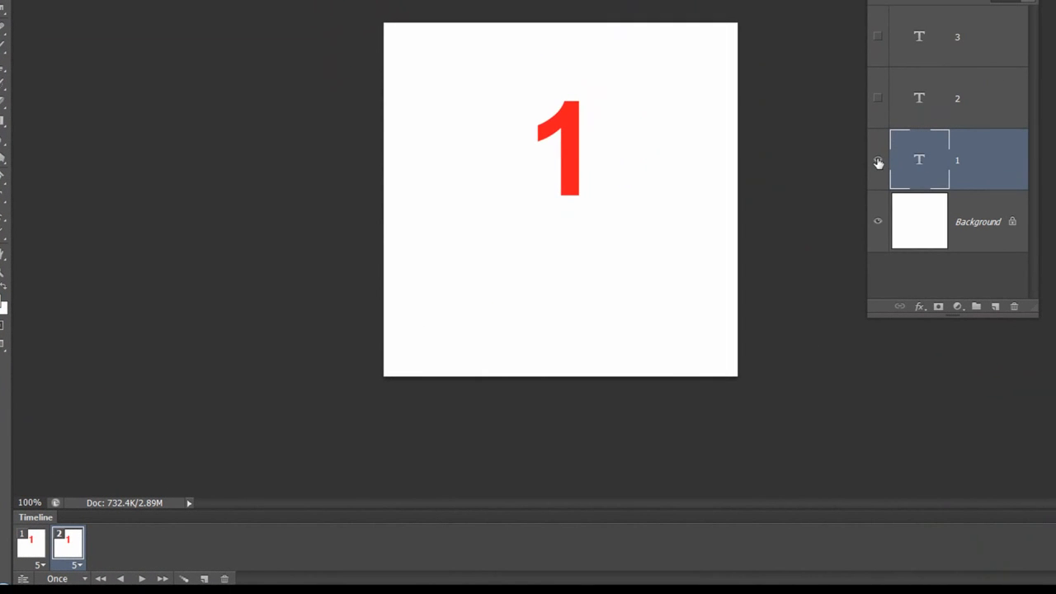
click(878, 162)
click(917, 106)
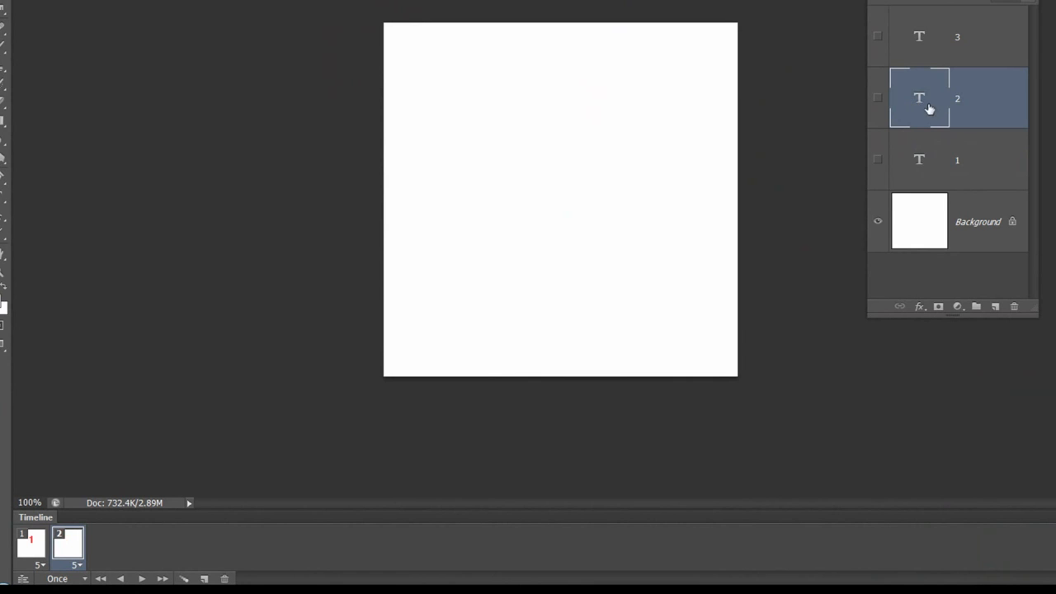
click(878, 98)
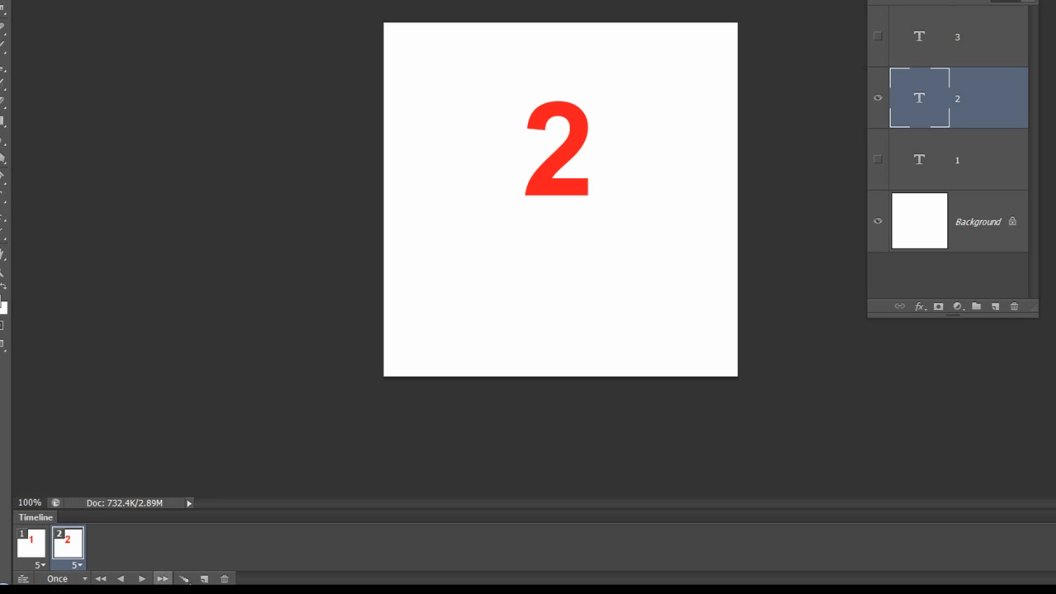
Add a third animation frame that hides text layer 2 and shows text layer 3
click(204, 578)
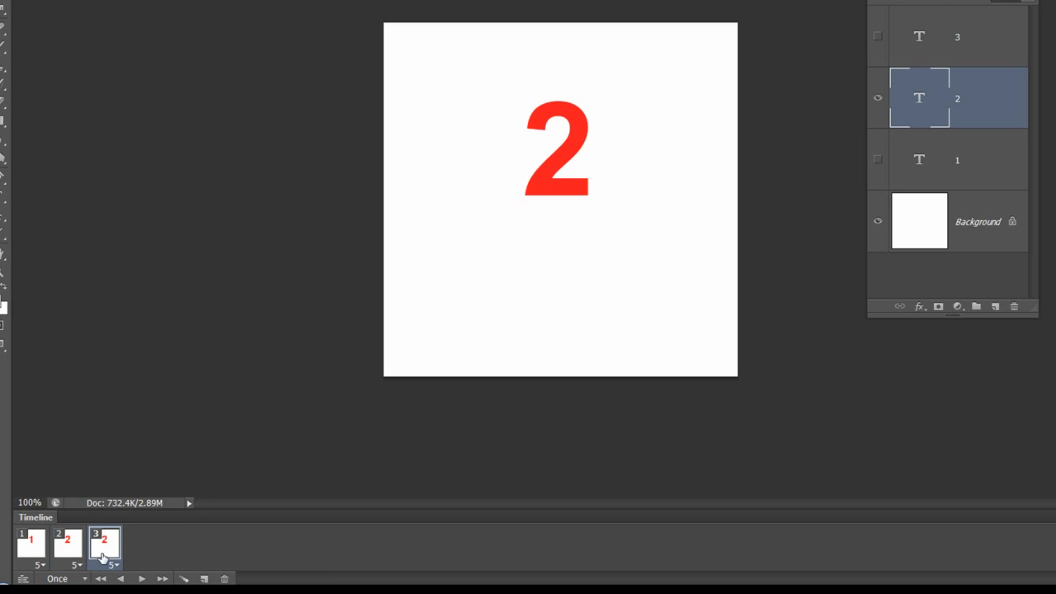
click(878, 98)
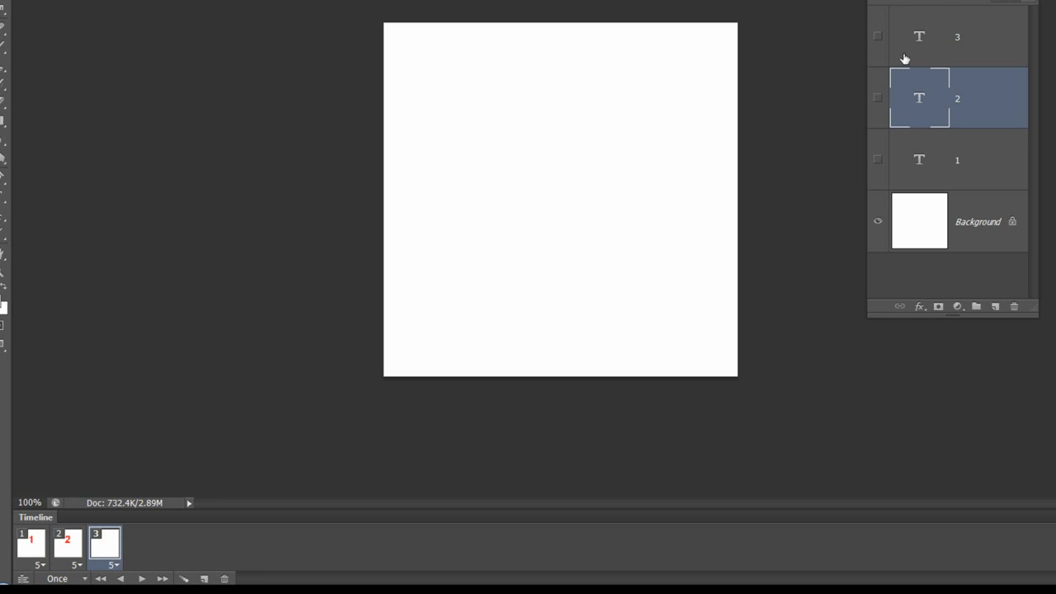
click(919, 41)
click(878, 36)
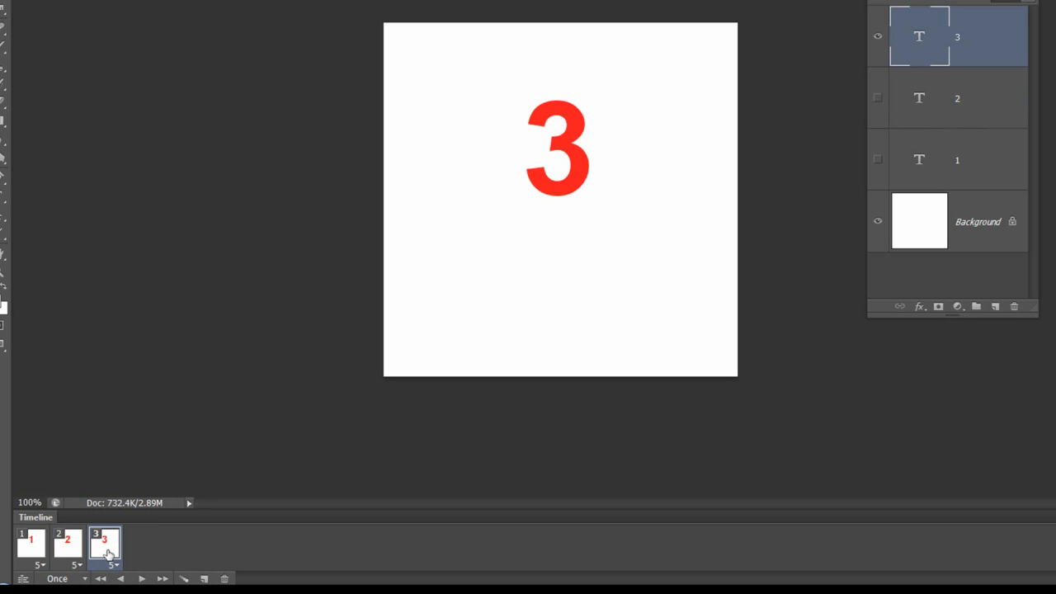
Set the delay of all three animation frames to 0.2 seconds
shift+click(31, 556)
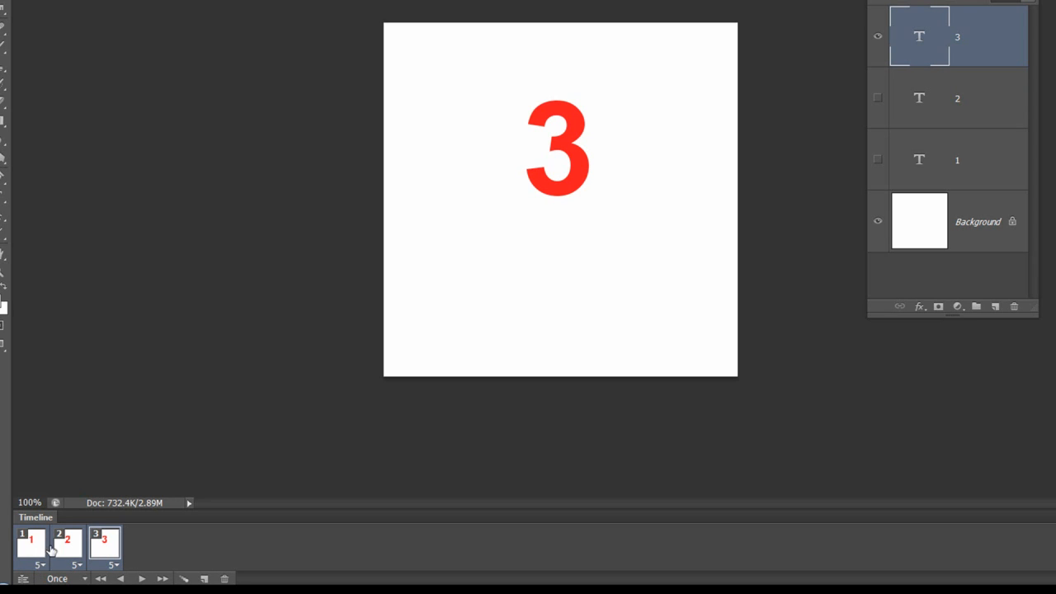
click(115, 566)
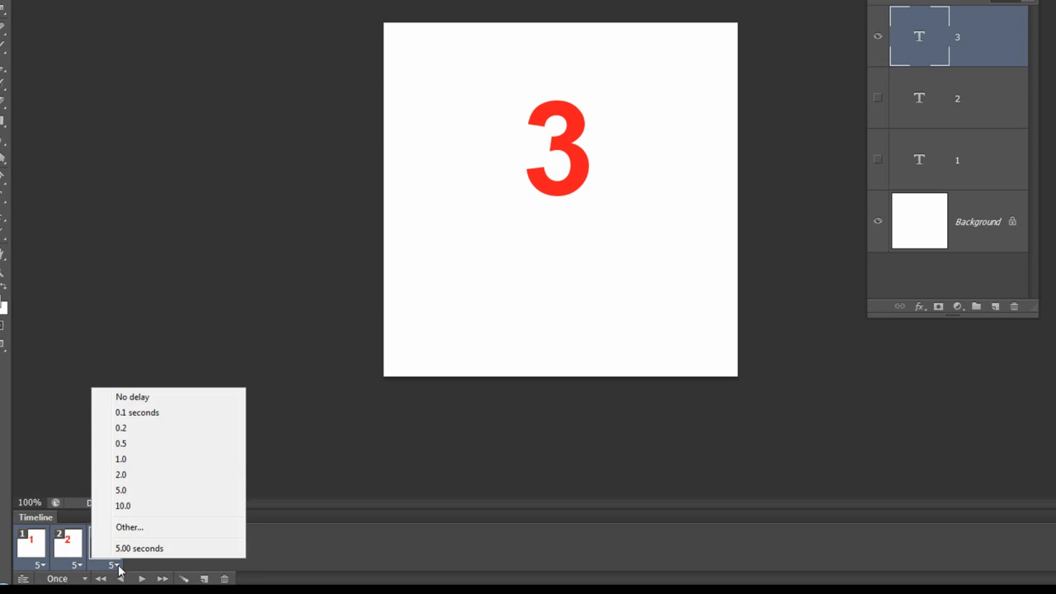
click(147, 429)
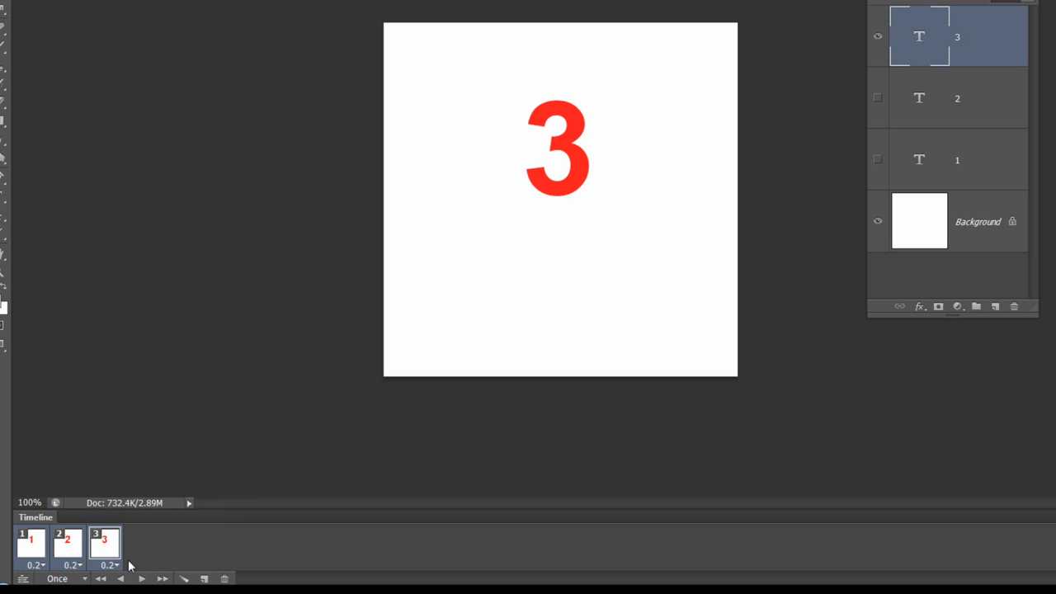
Set the animation to loop Forever, and play it briefly as a preview before stopping it
click(85, 579)
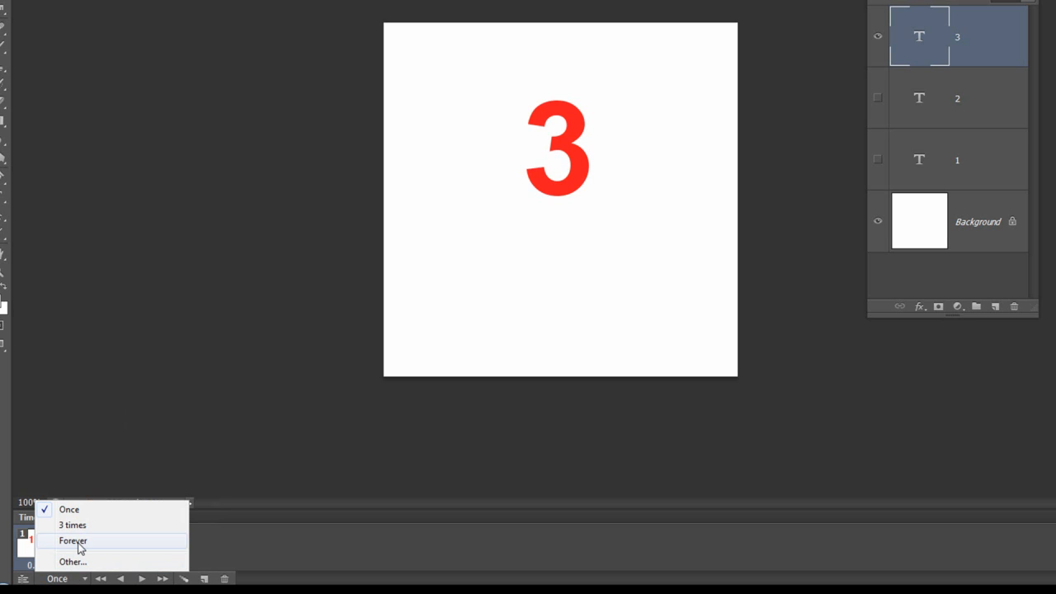
click(80, 543)
click(142, 578)
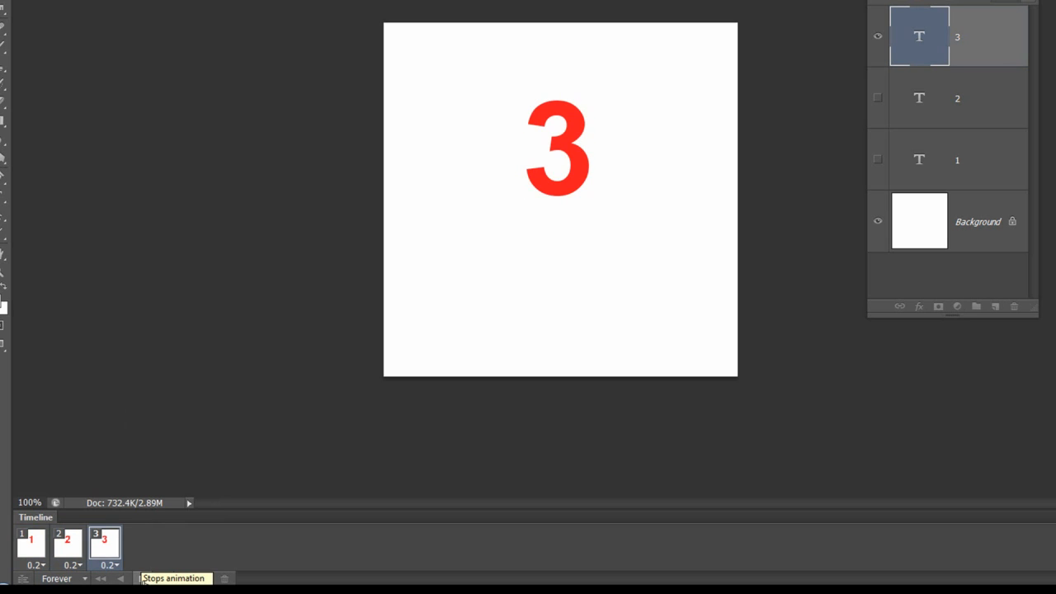
click(142, 579)
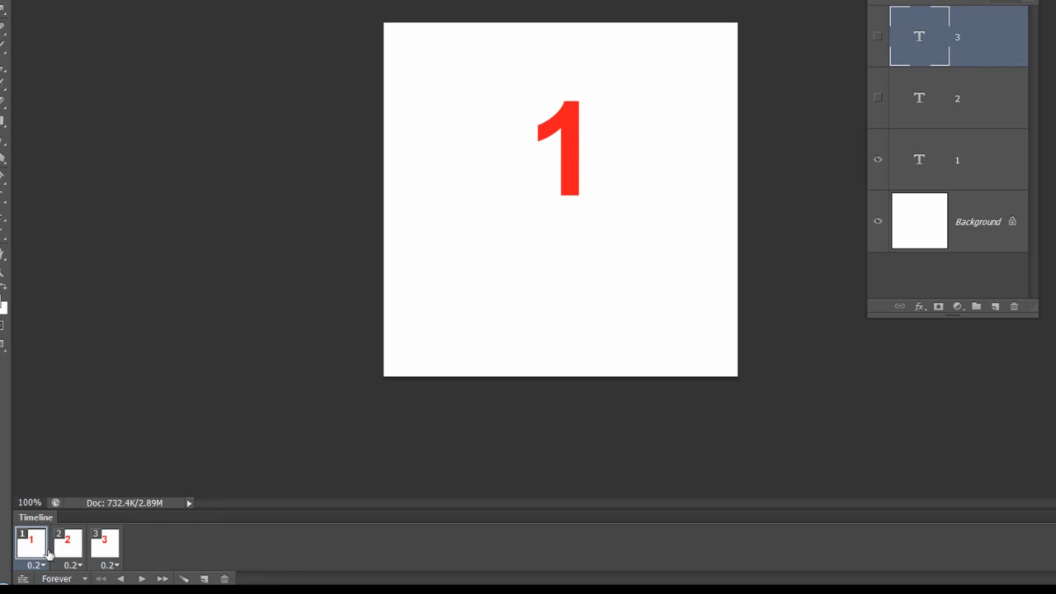
Tween between animation frames 1 and 2, adding 3 frames for all layers with position, opacity and effects
shift+click(66, 547)
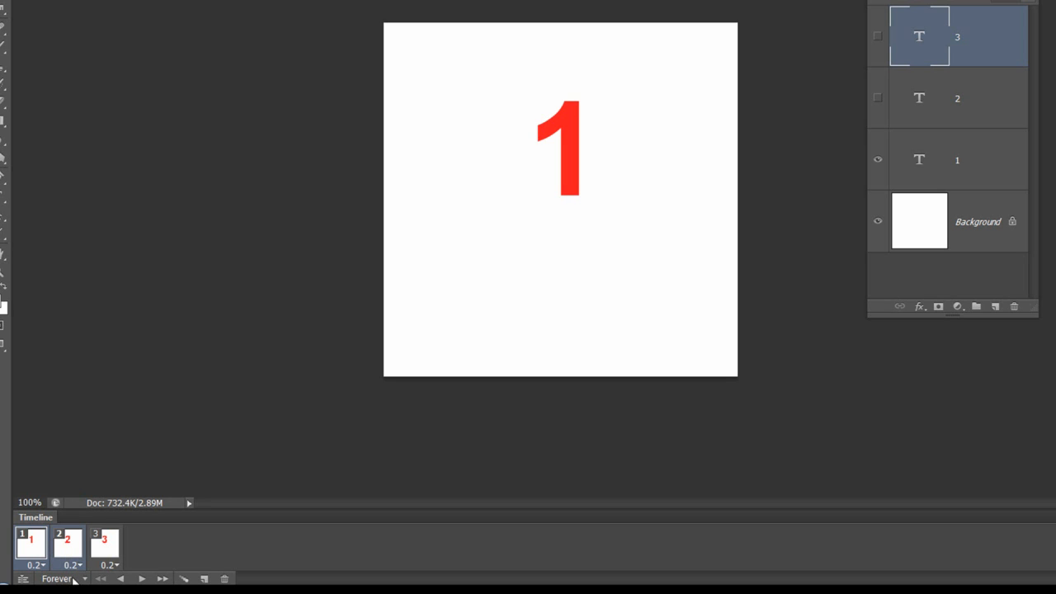
click(184, 579)
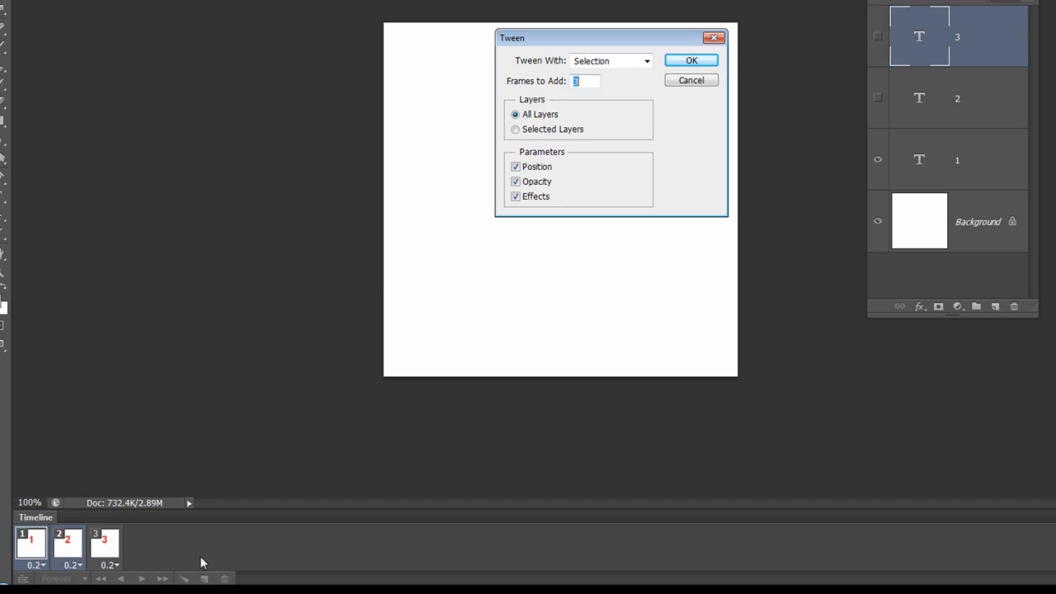
click(711, 62)
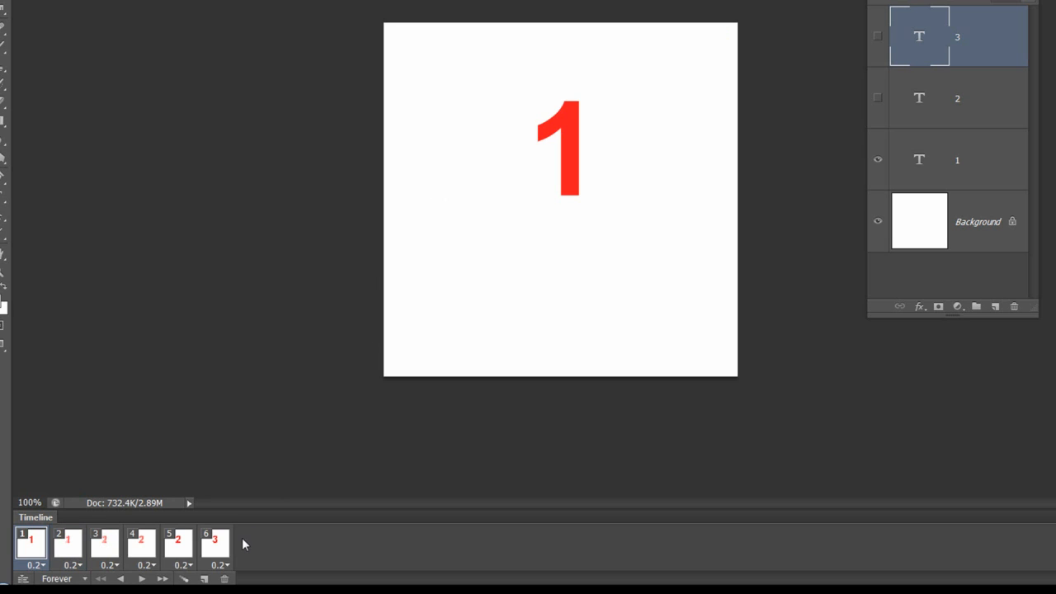
Tween between the full 2 and 3 digit frames (frames 5 and 6), adding 3 frames for all layers with all parameters
click(178, 553)
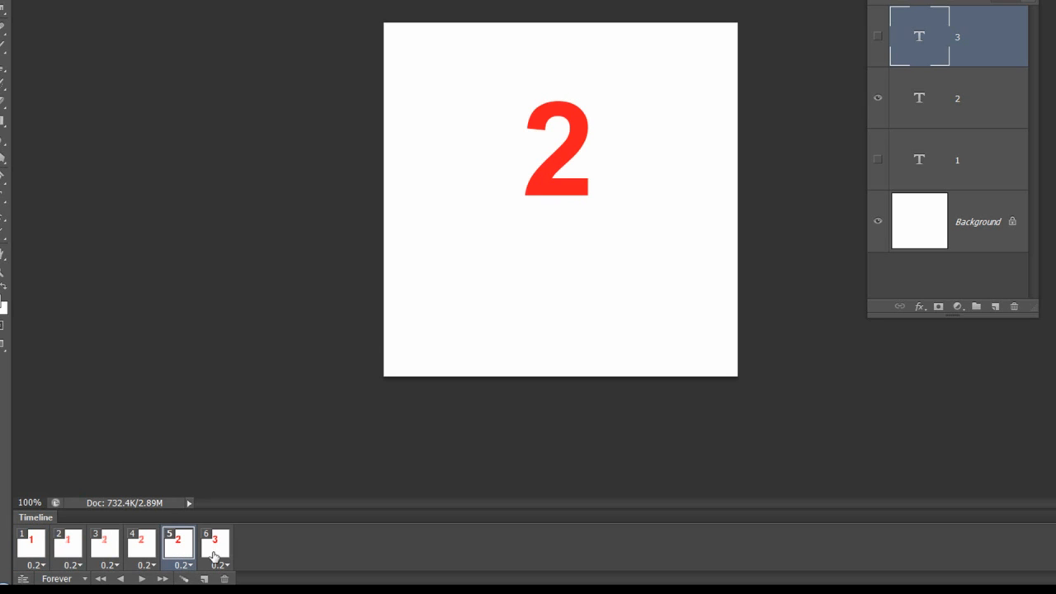
shift+click(214, 546)
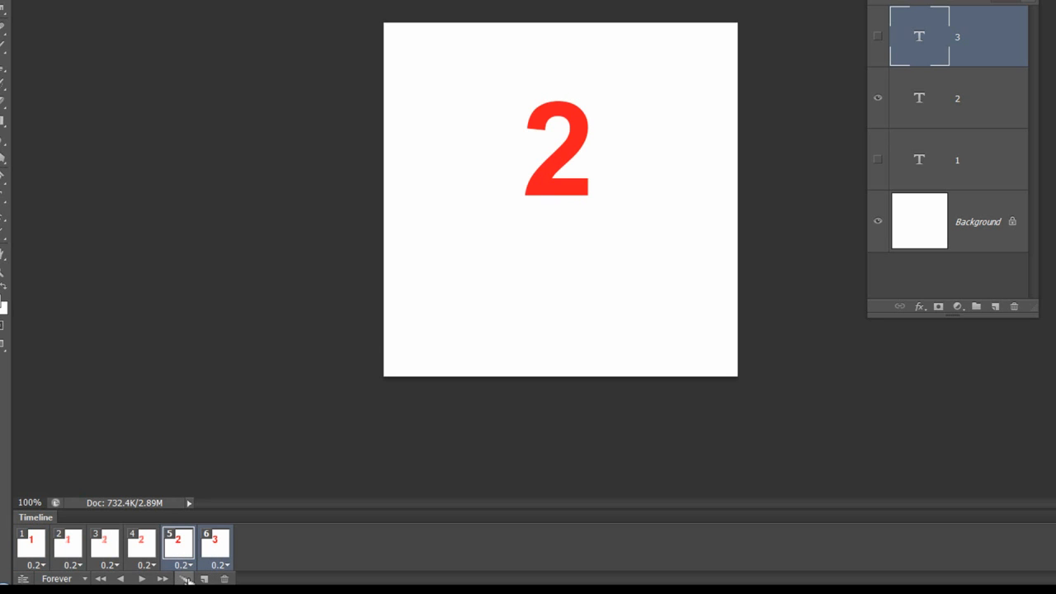
click(186, 579)
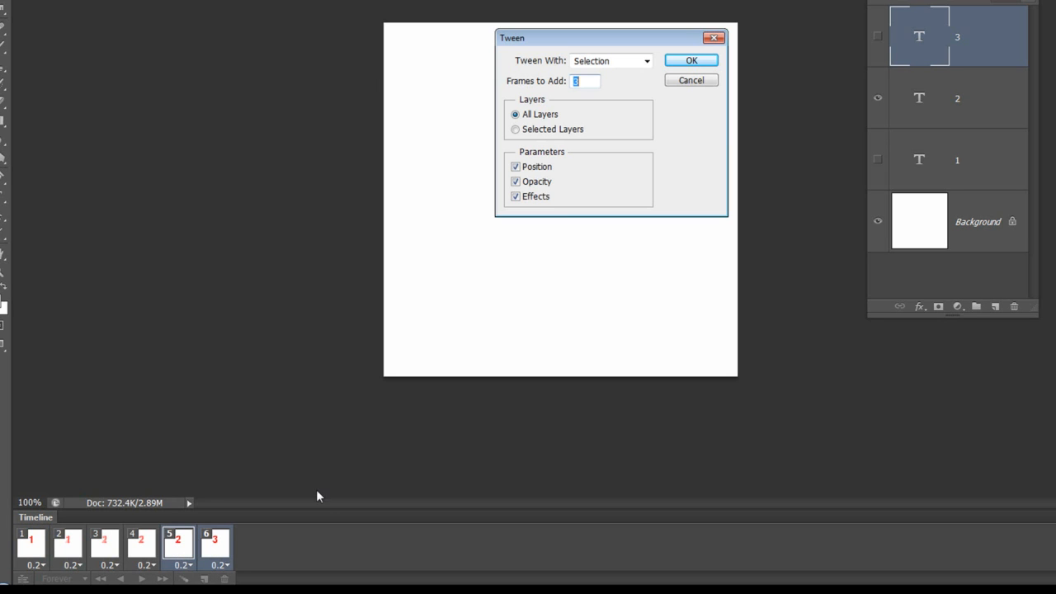
click(692, 61)
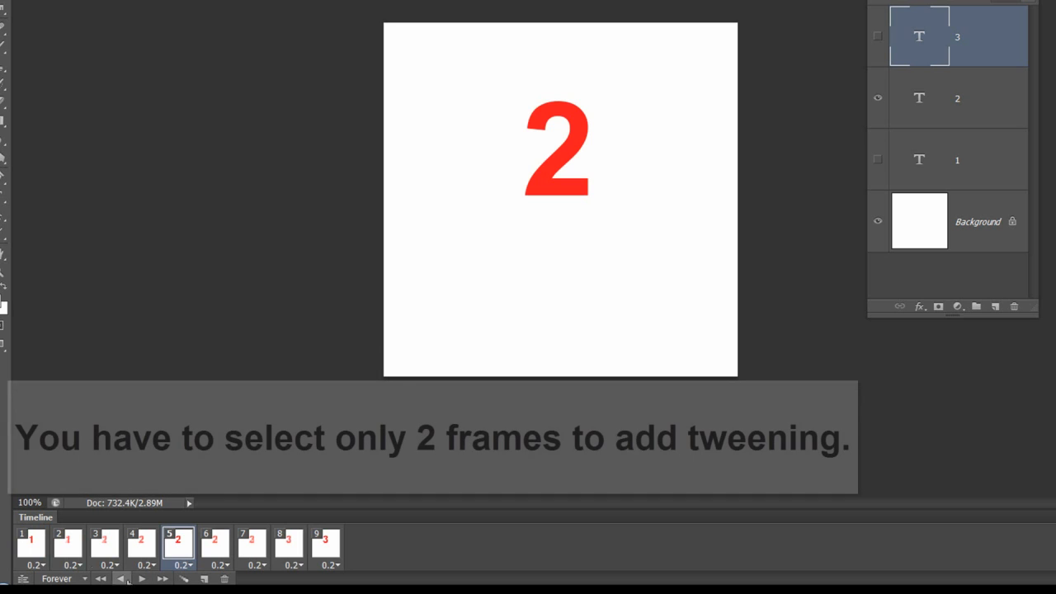
Play the tweened animation as a preview, then stop playback
click(139, 579)
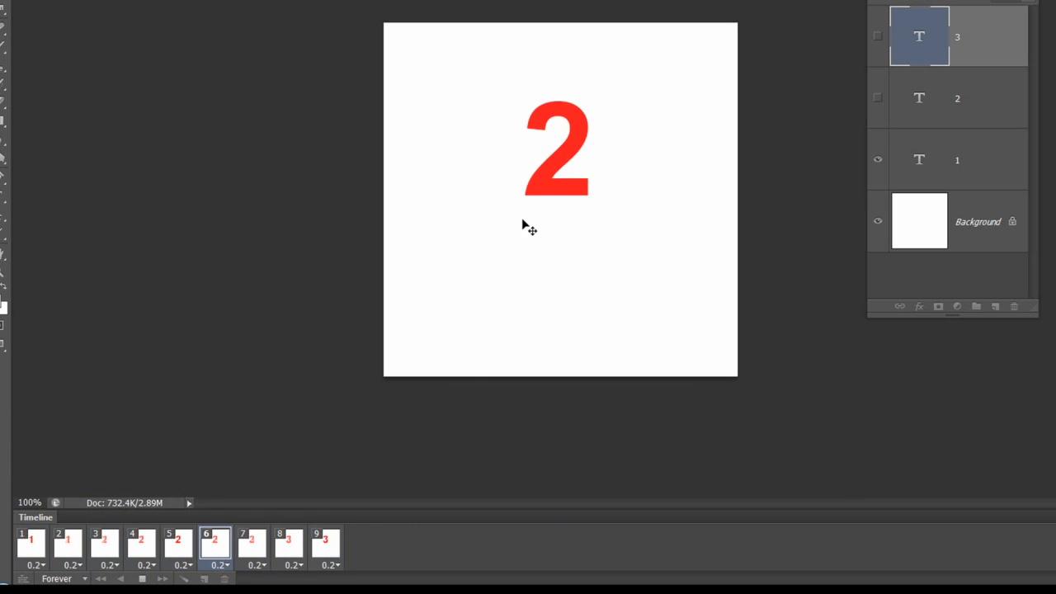
key(space)
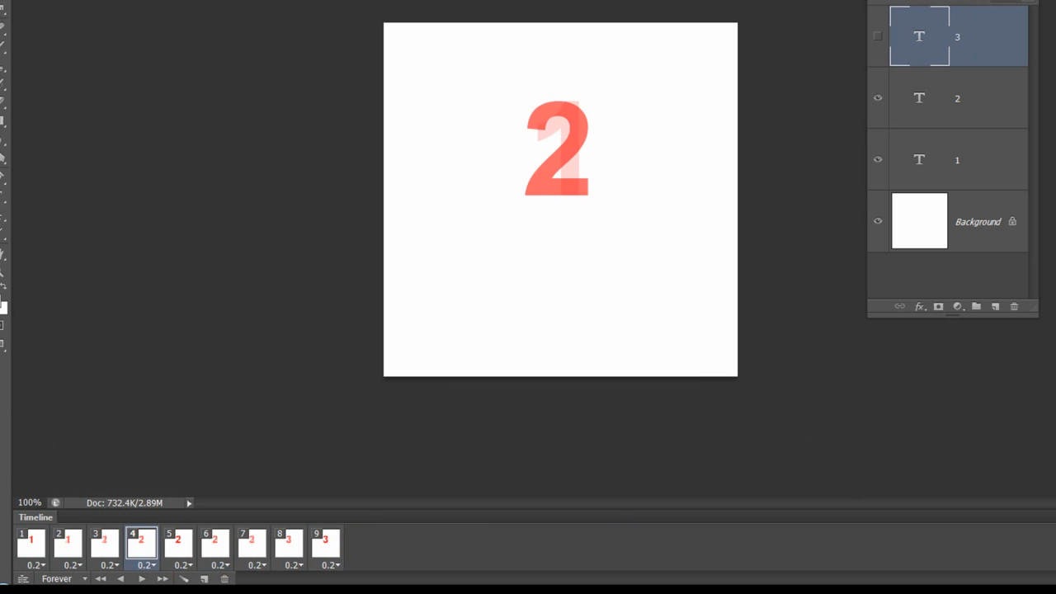
click(23, 1)
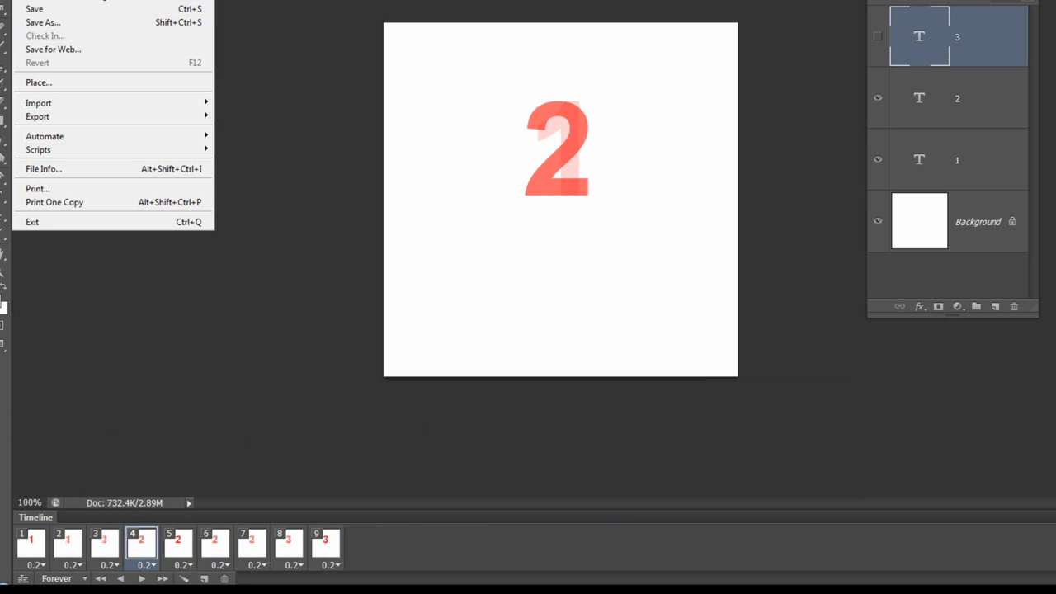
click(23, 1)
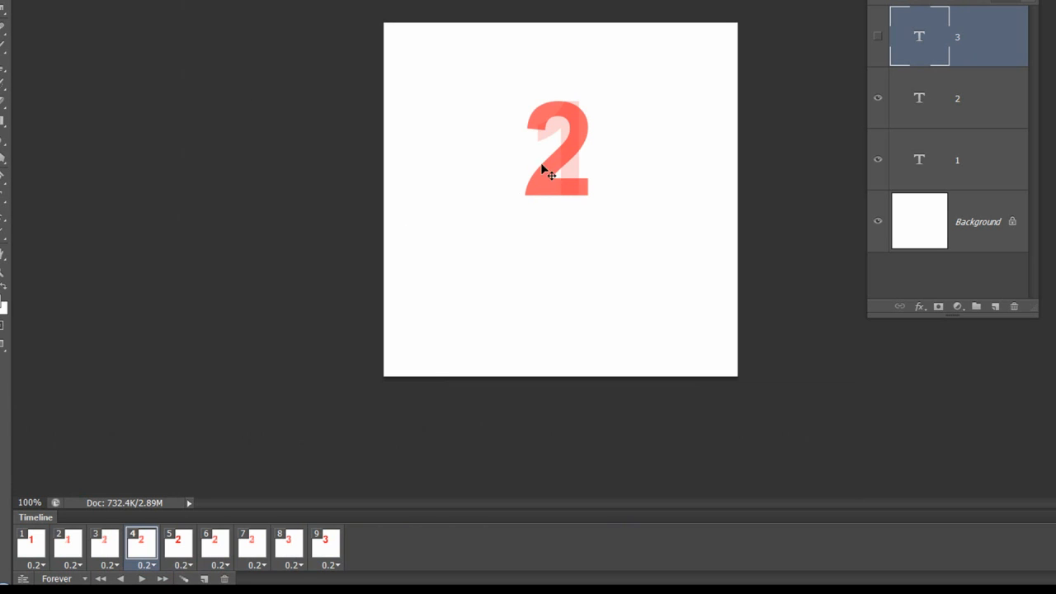